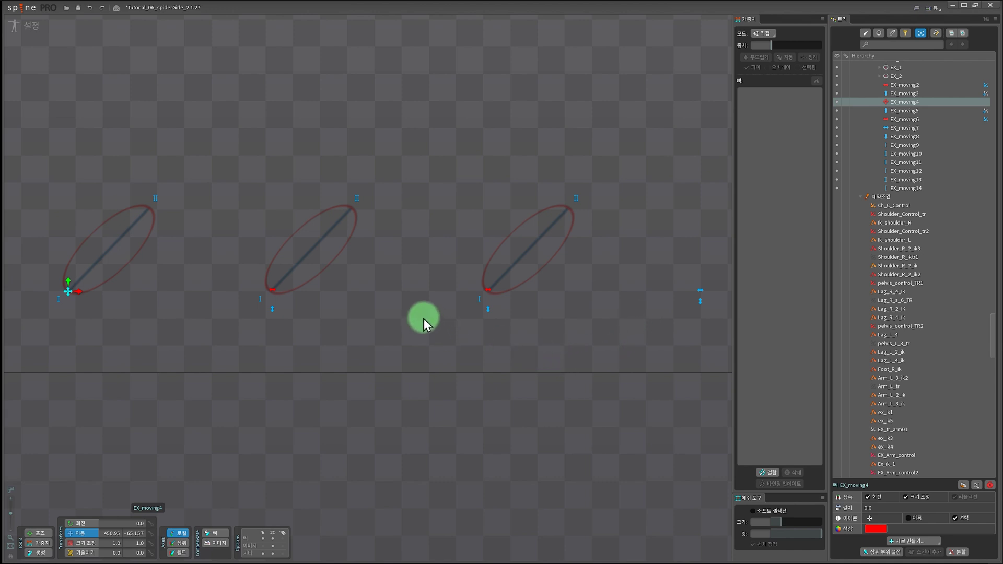
# - Switch to After Effects, adjust the Bezier handles of the text layer's elliptical motion path, and return to Spine
pyautogui.hotkey('alt', 'Tab')
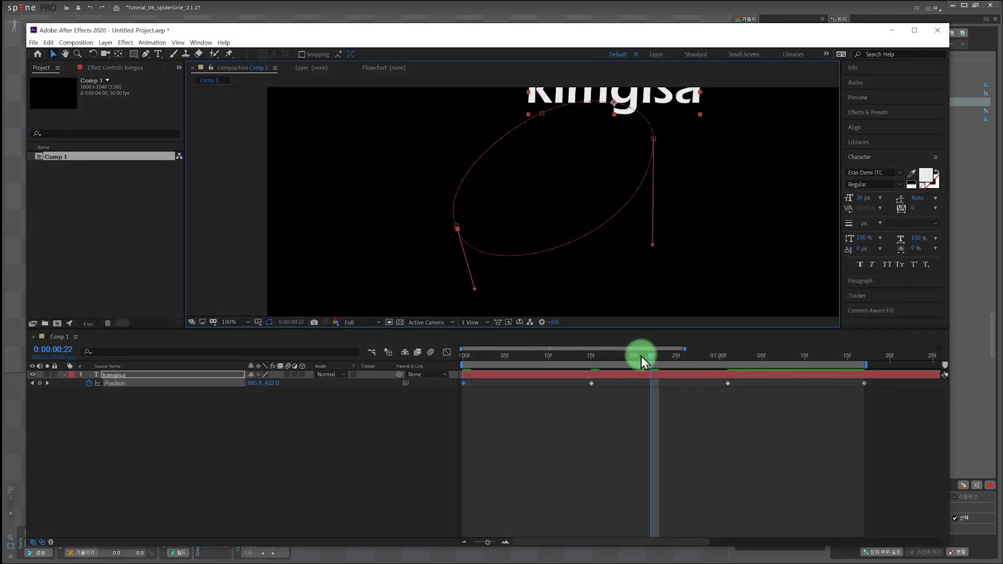
pyautogui.moveTo(641, 357); pyautogui.dragTo(618, 351)
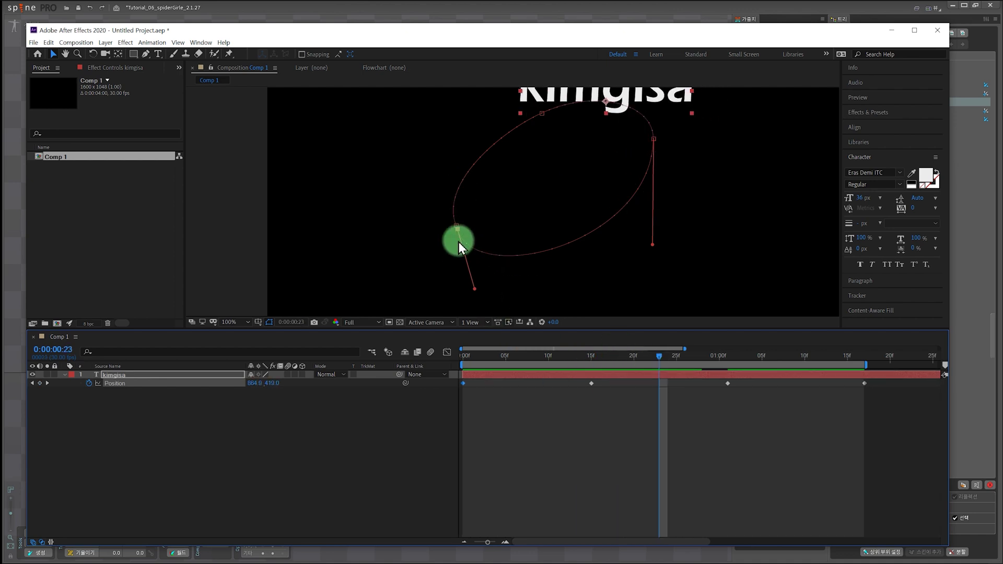
pyautogui.click(474, 295)
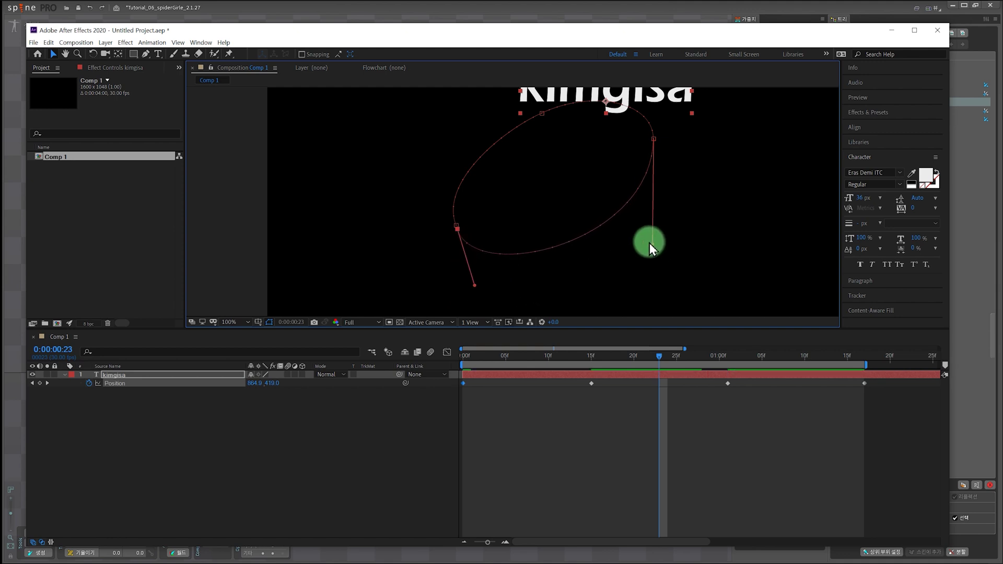
pyautogui.moveTo(650, 243)
pyautogui.mouseDown()
pyautogui.moveTo(622, 242)
pyautogui.moveTo(656, 231)
pyautogui.mouseUp()
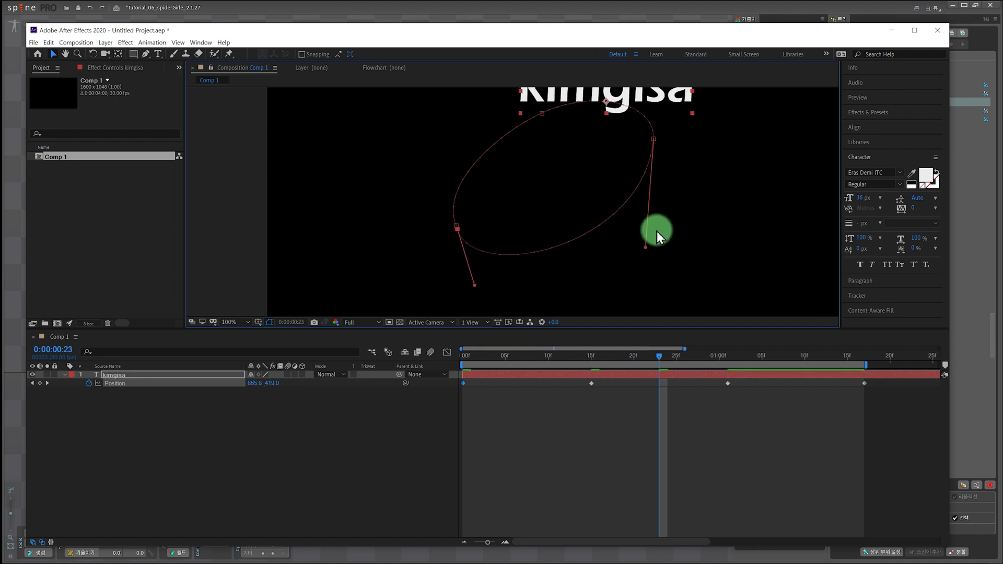
pyautogui.click(890, 30)
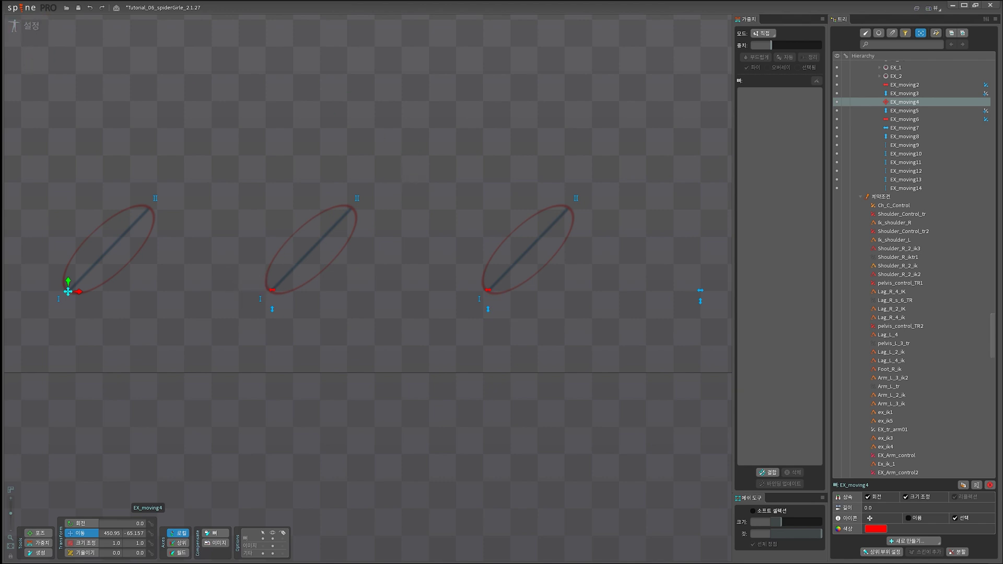
# - Play the test animation in animate mode to view the elliptical motion examples, and return to setup mode
pyautogui.click(30, 26)
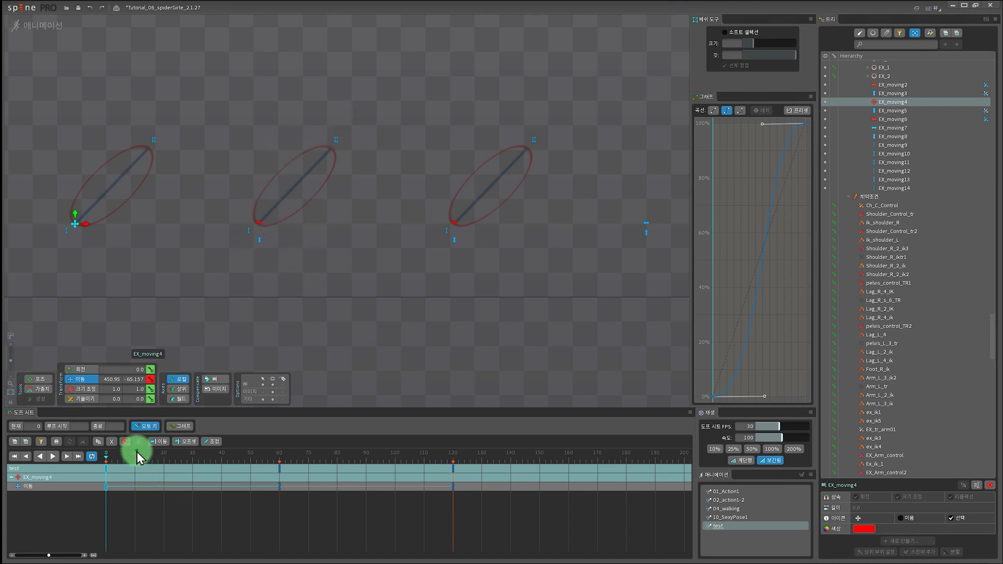
pyautogui.press('space')
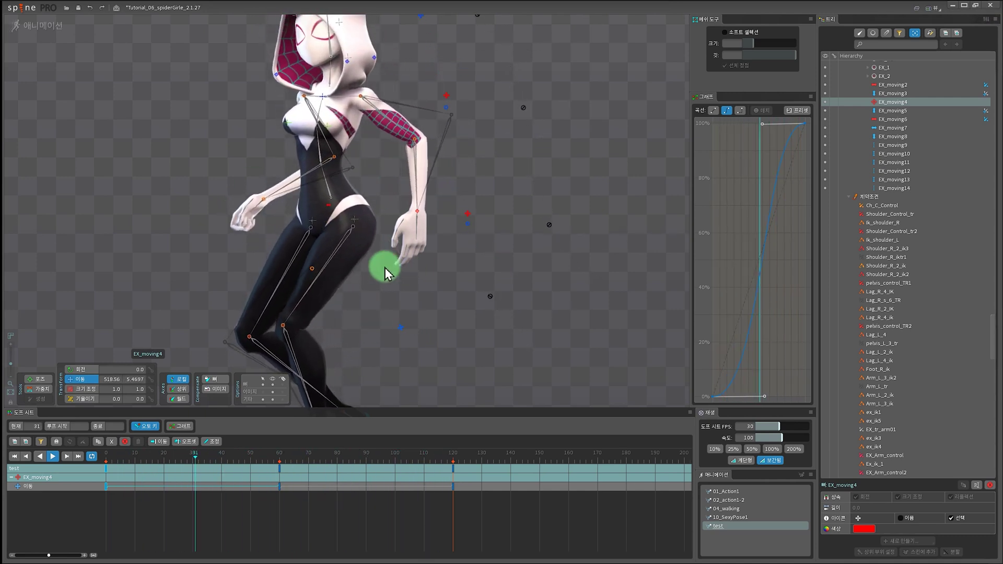
pyautogui.click(43, 37)
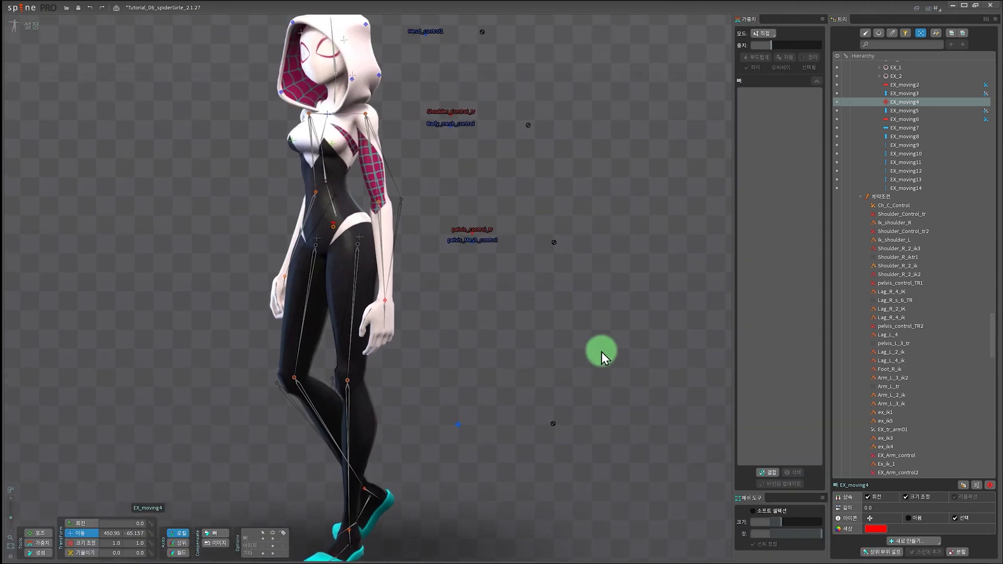
# - Create a transform constraint named EX_moving8_tr on bone EX_moving7 with EX_moving8 as its target
pyautogui.moveTo(601, 352); pyautogui.dragTo(16, 269)
pyautogui.scroll(5, 462, 377)
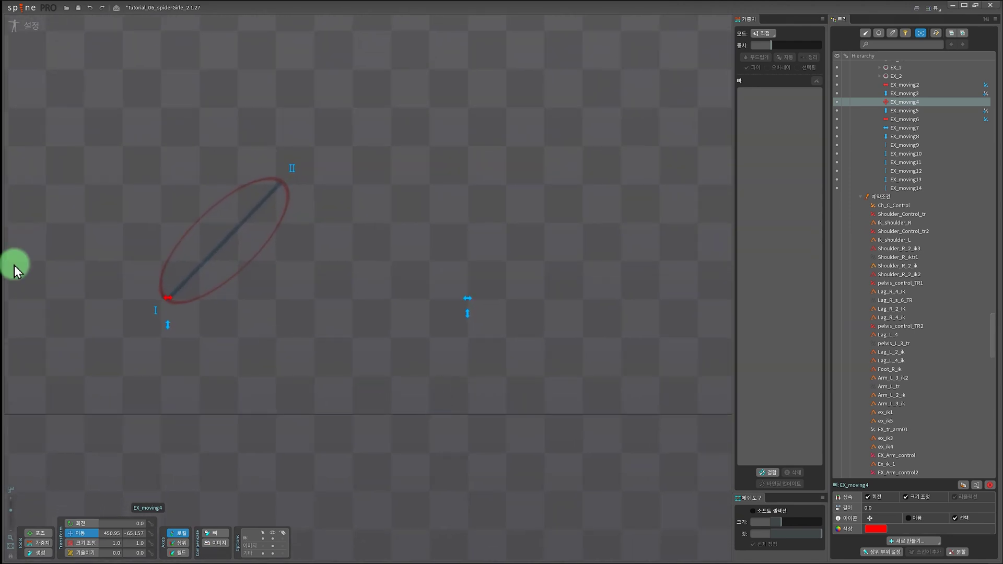
pyautogui.click(468, 299)
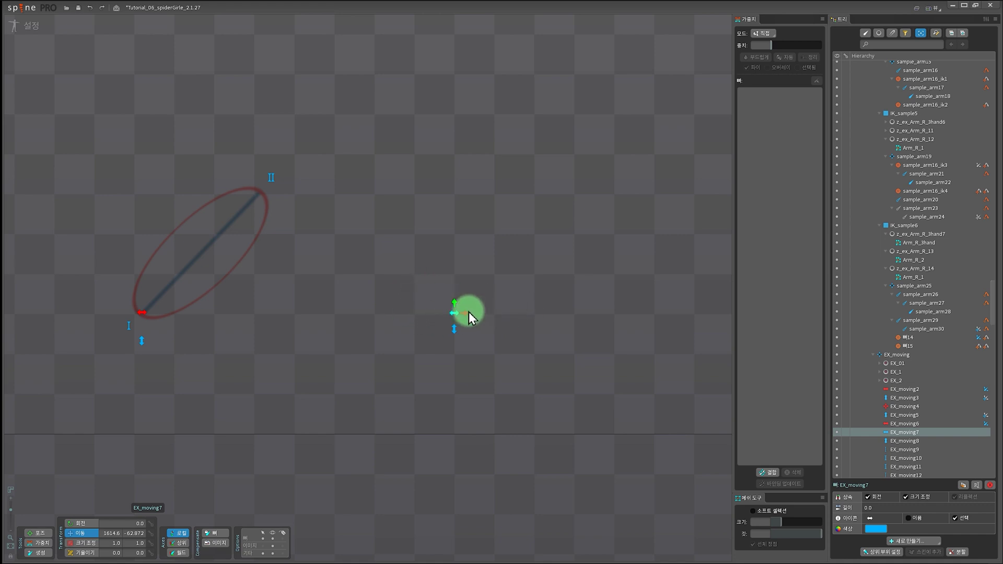
pyautogui.click(453, 330)
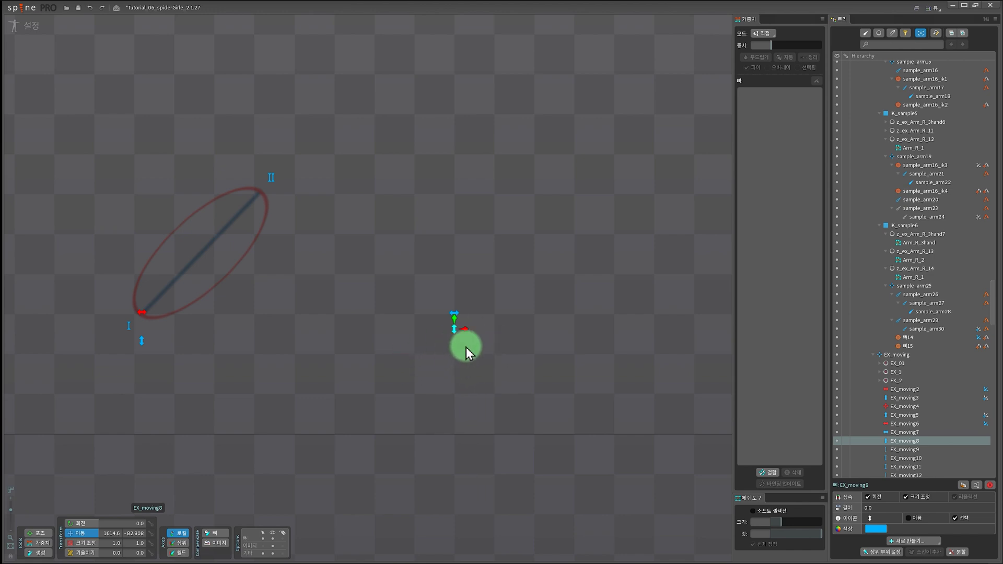
pyautogui.click(455, 314)
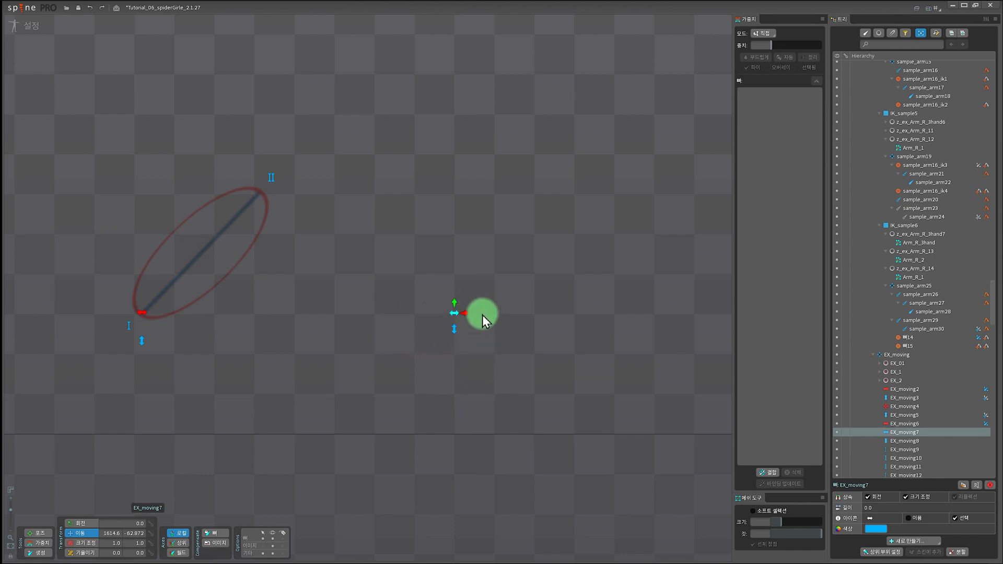
pyautogui.click(916, 542)
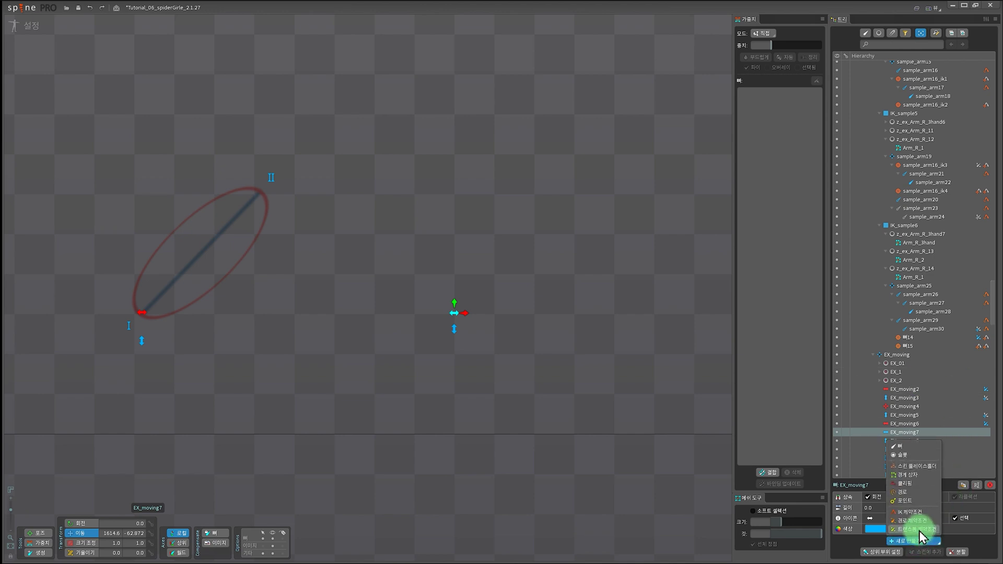
pyautogui.click(918, 529)
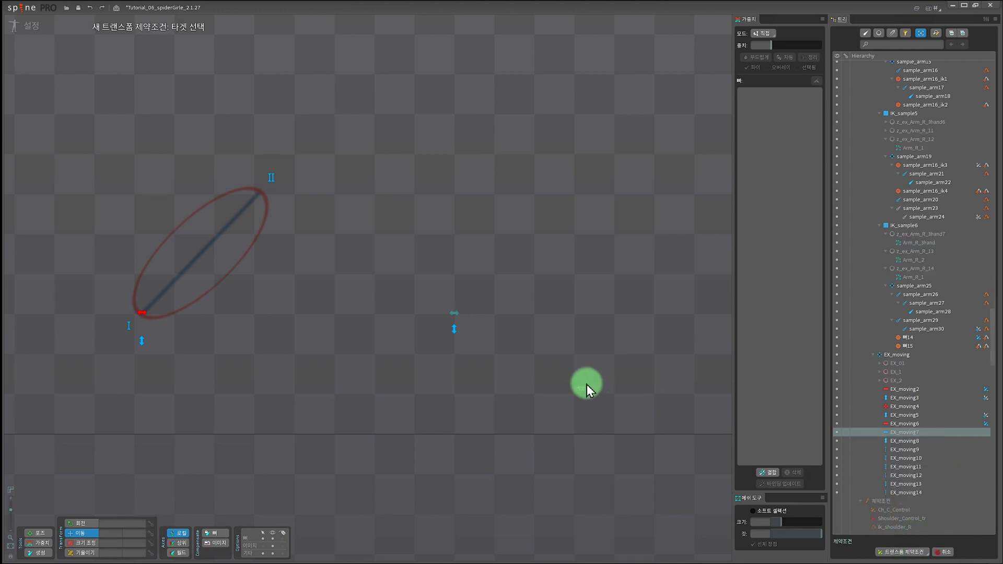
pyautogui.click(455, 331)
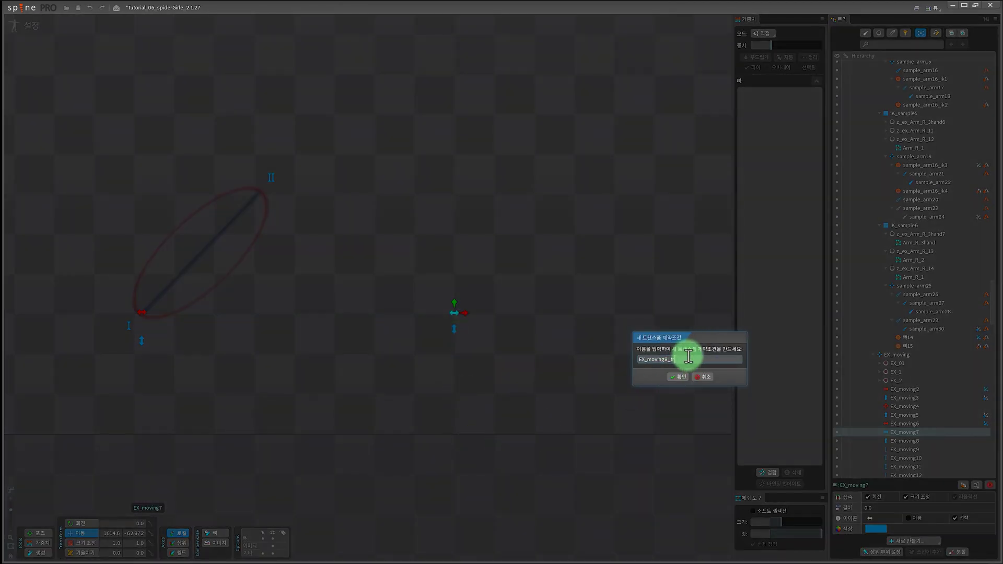
pyautogui.write('_tr')
pyautogui.press('Return')
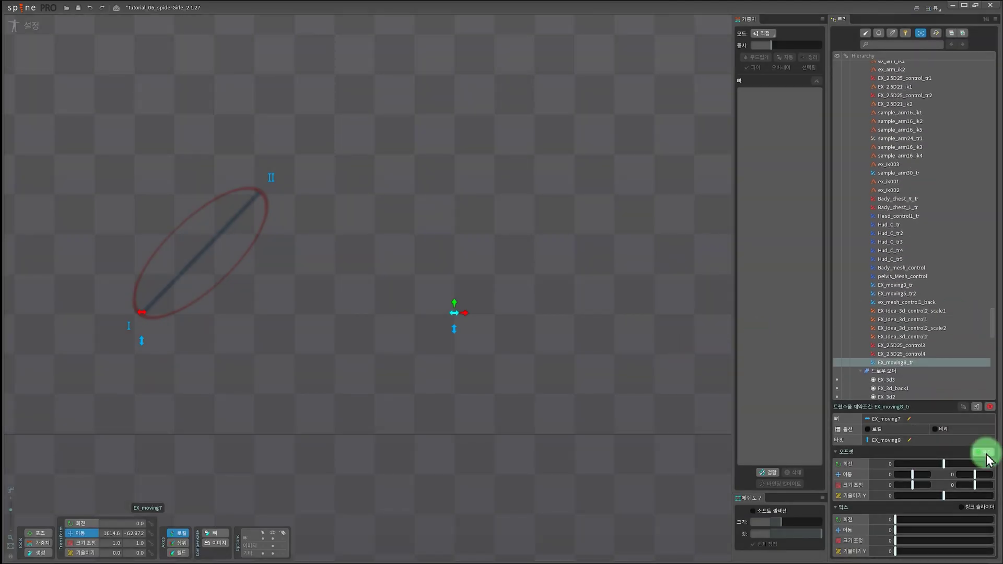
# - Match the constraint's offsets to the current pose, link the mix sliders and set all mixes to 50
pyautogui.click(985, 452)
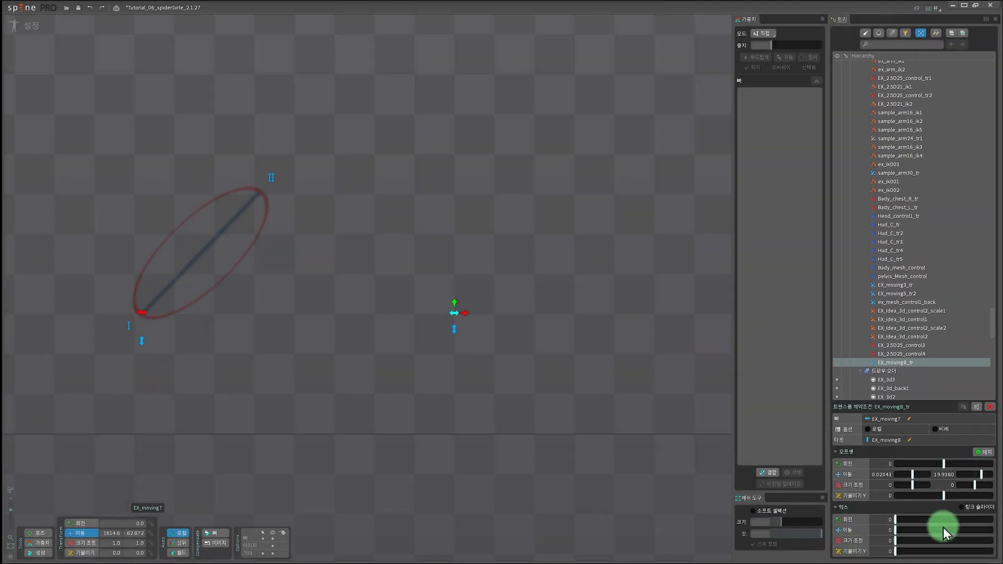
pyautogui.click(961, 507)
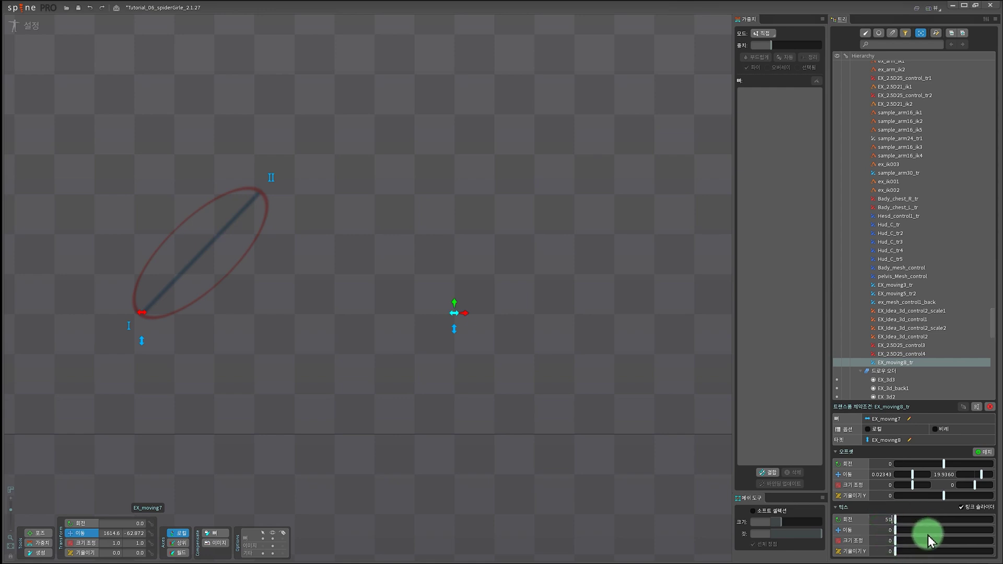
pyautogui.press('Return')
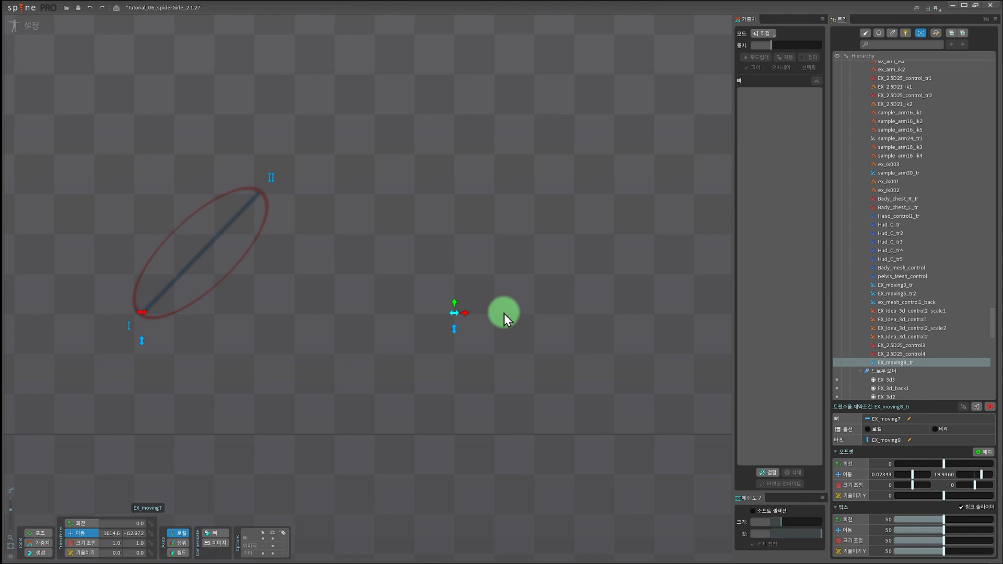
# - In animate mode, key EX_moving8's translation at frame 0 and raise the bone to about Y 212.55 at frame 60
pyautogui.click(32, 25)
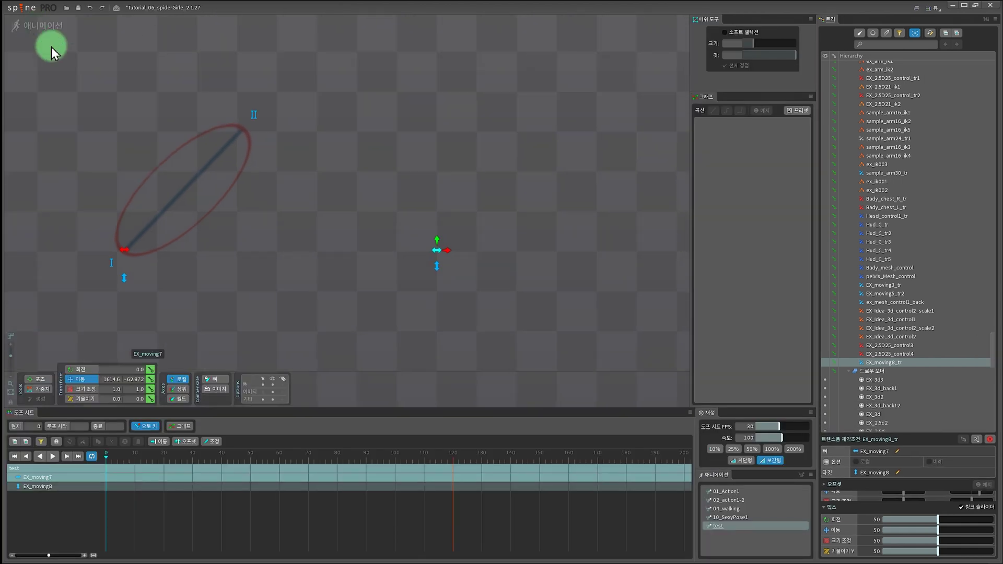
pyautogui.moveTo(459, 291); pyautogui.dragTo(510, 330)
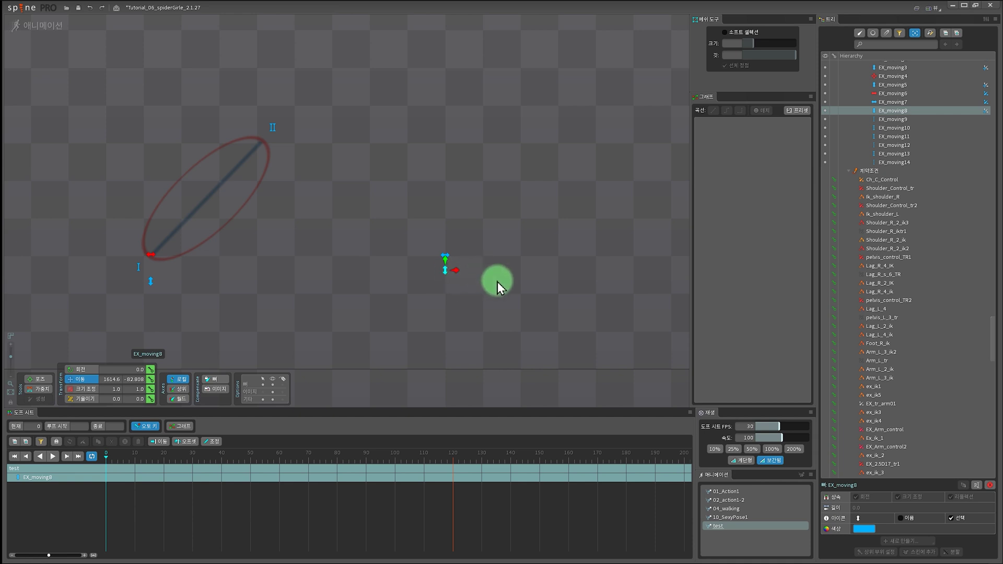
pyautogui.click(445, 256)
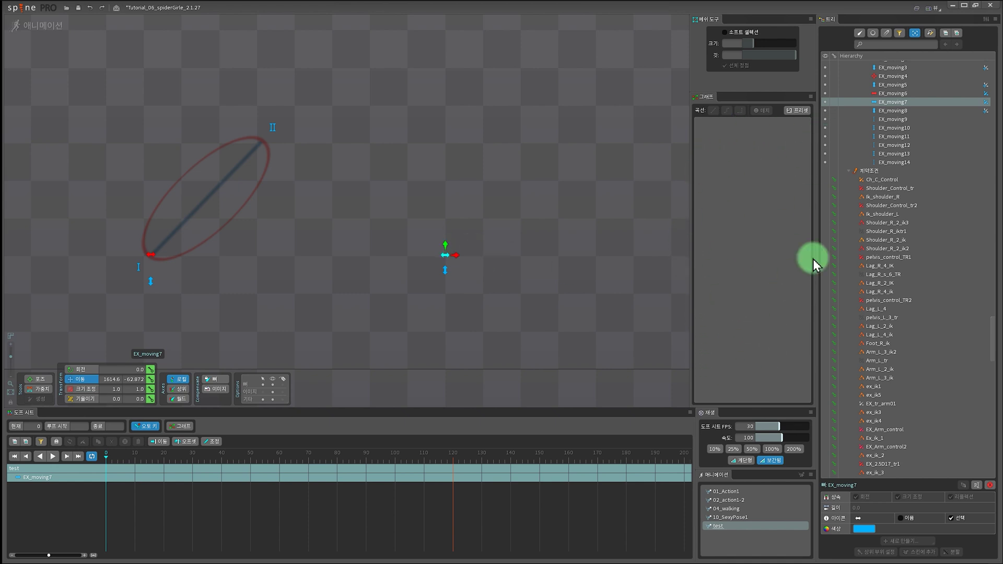
pyautogui.click(446, 271)
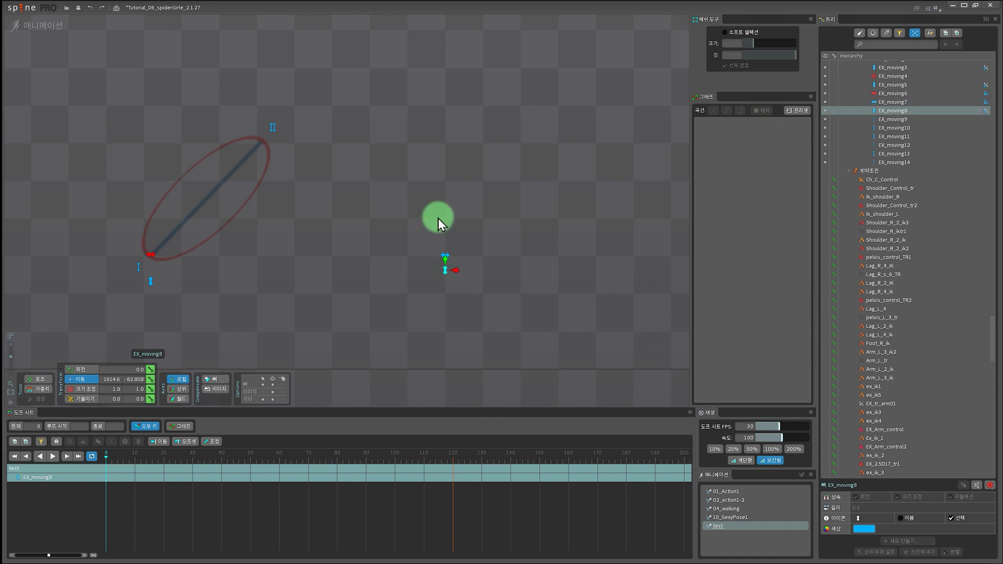
pyautogui.click(446, 257)
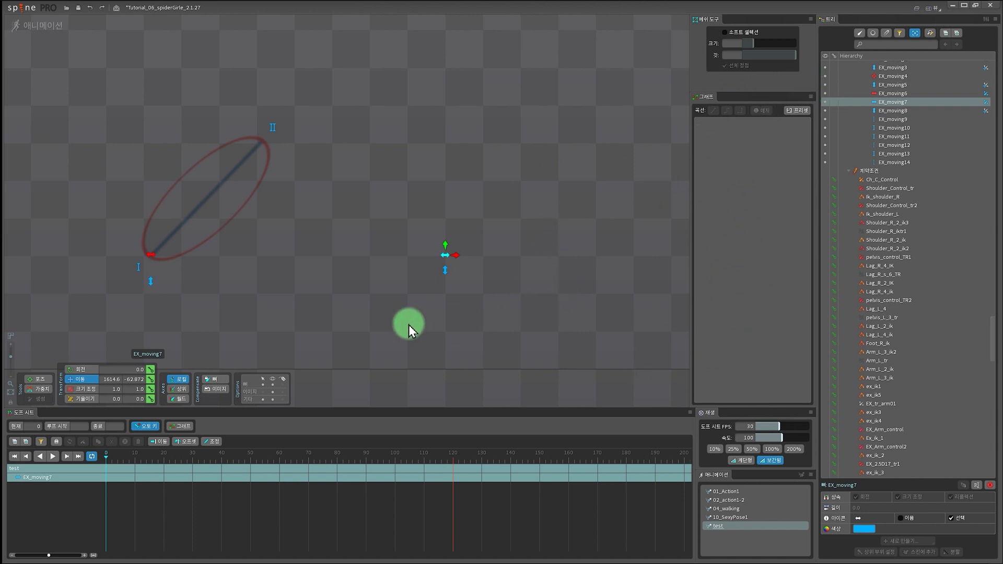
pyautogui.click(445, 272)
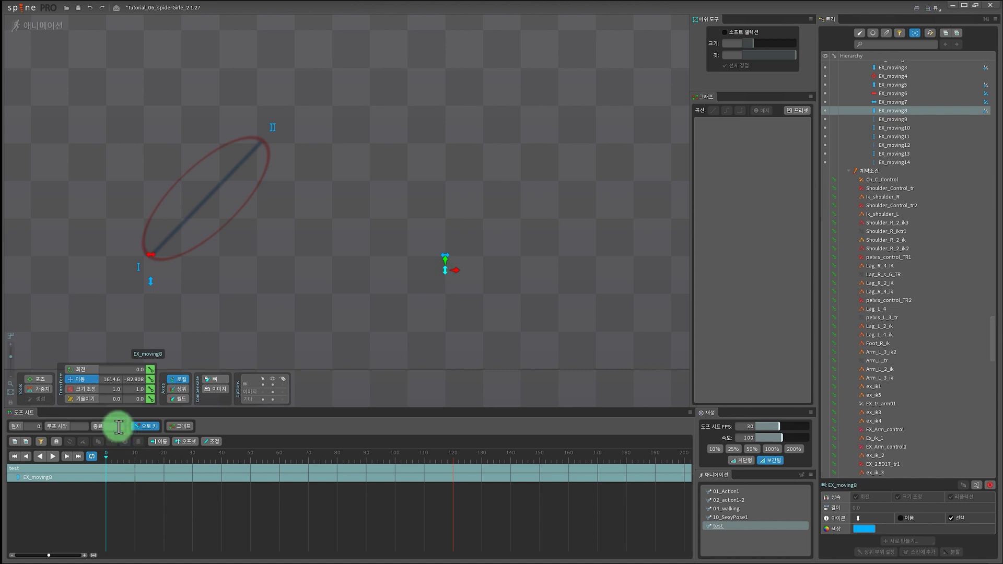
pyautogui.click(150, 378)
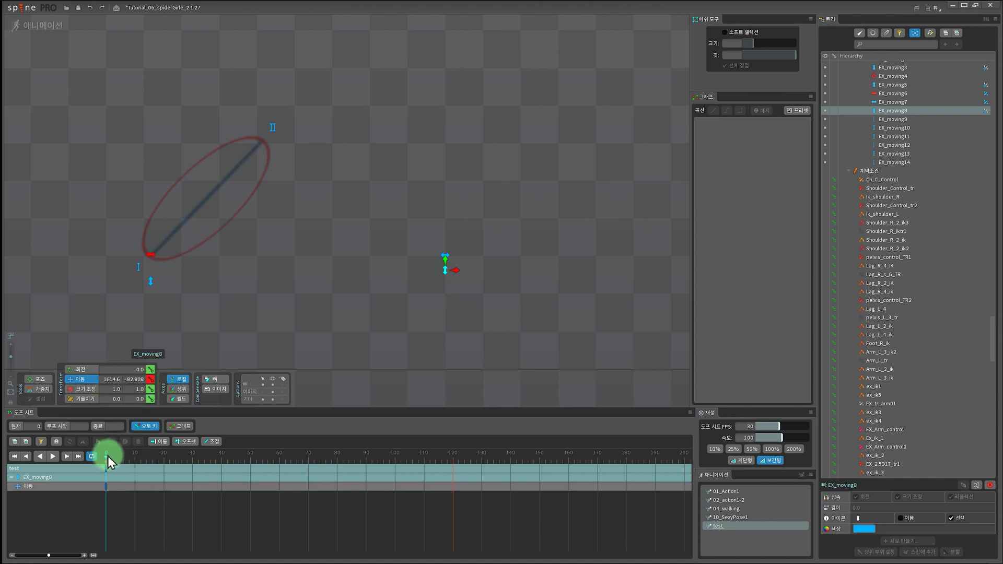
pyautogui.moveTo(108, 456); pyautogui.dragTo(280, 465)
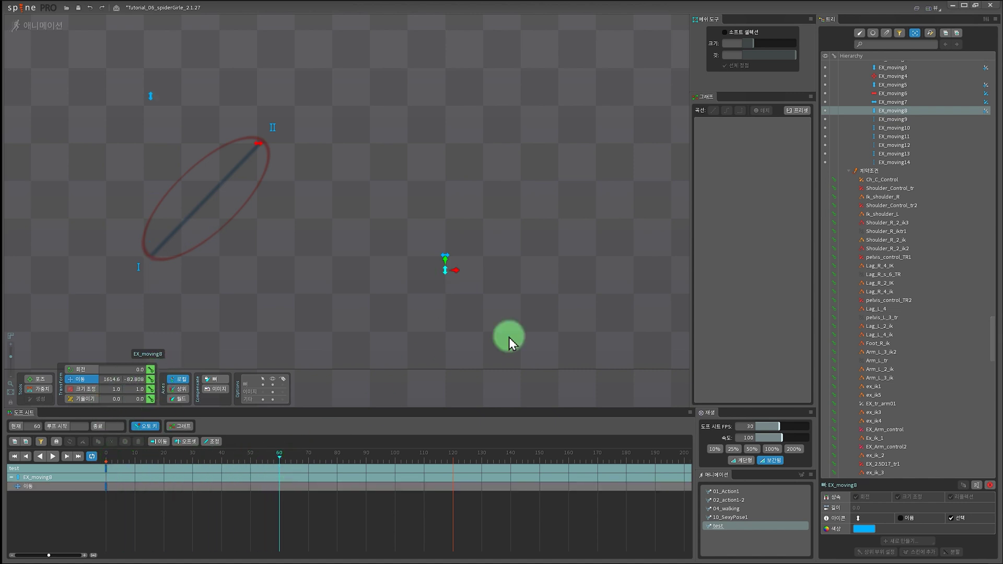
pyautogui.moveTo(446, 265); pyautogui.dragTo(459, 48)
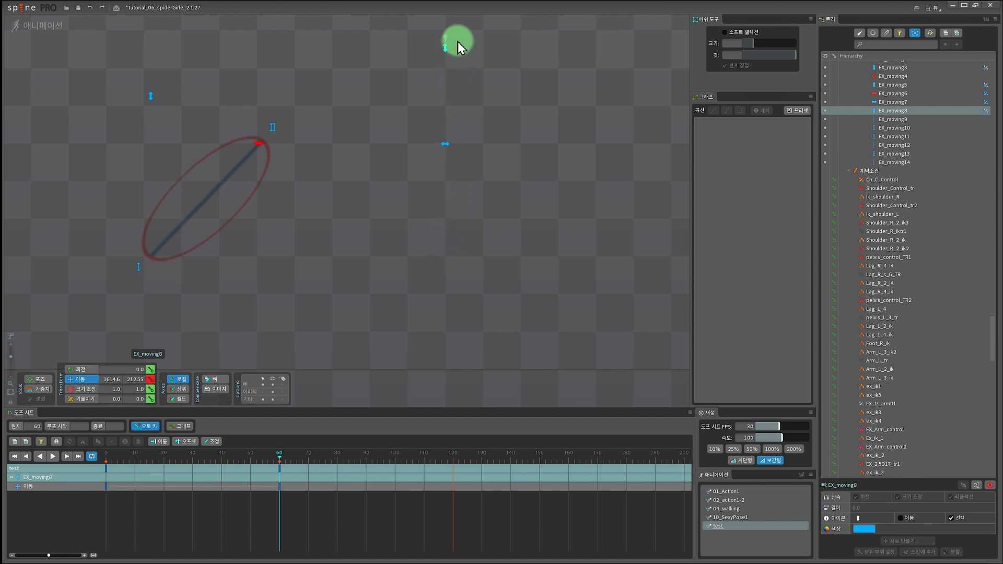
# - Copy EX_moving8's frame 0 translate key to frame 120 and set the curves of all its translate keys to linear
pyautogui.click(107, 486)
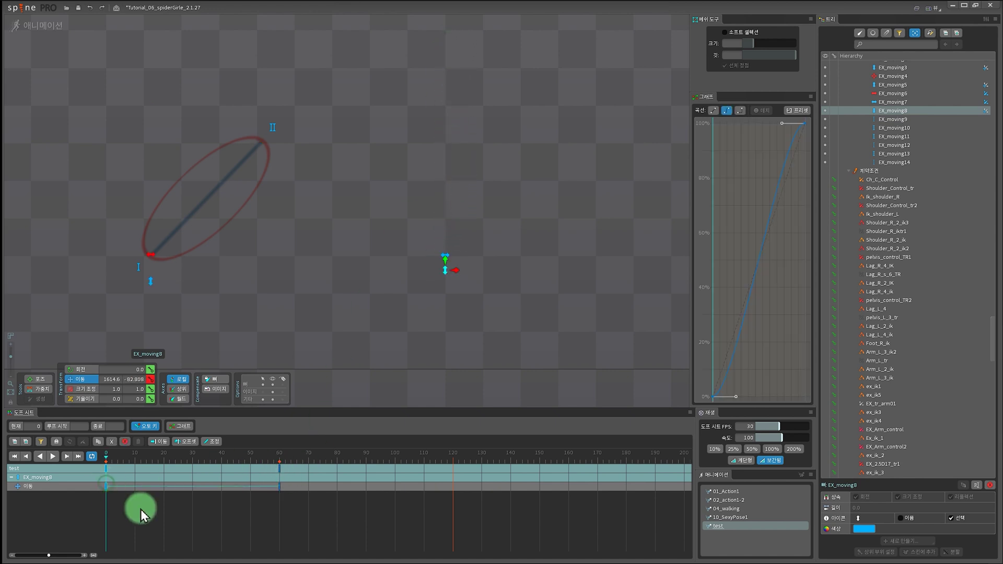
pyautogui.click(446, 463)
pyautogui.hotkey('ctrl', 'c')
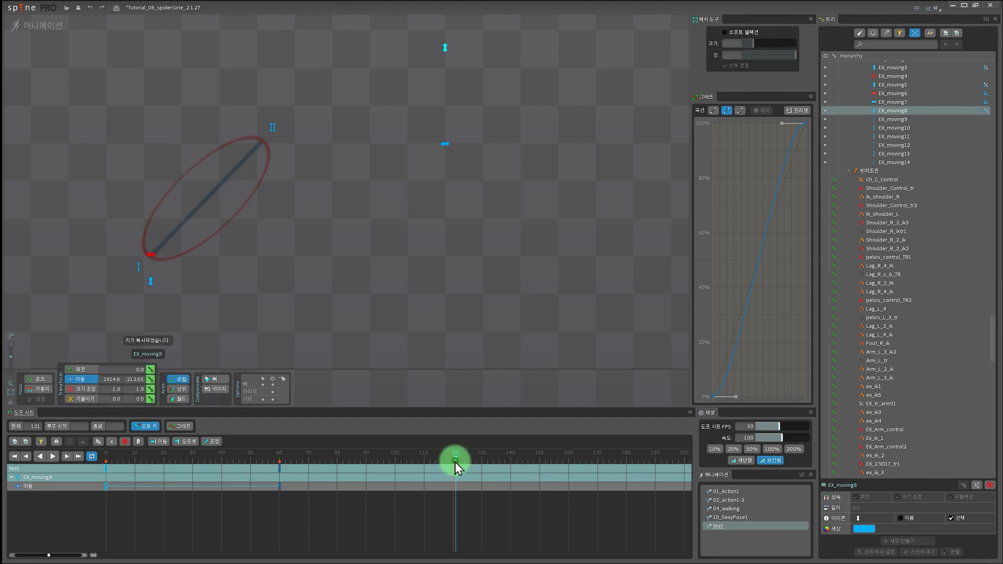
pyautogui.moveTo(456, 462); pyautogui.dragTo(453, 465)
pyautogui.hotkey('ctrl', 'v')
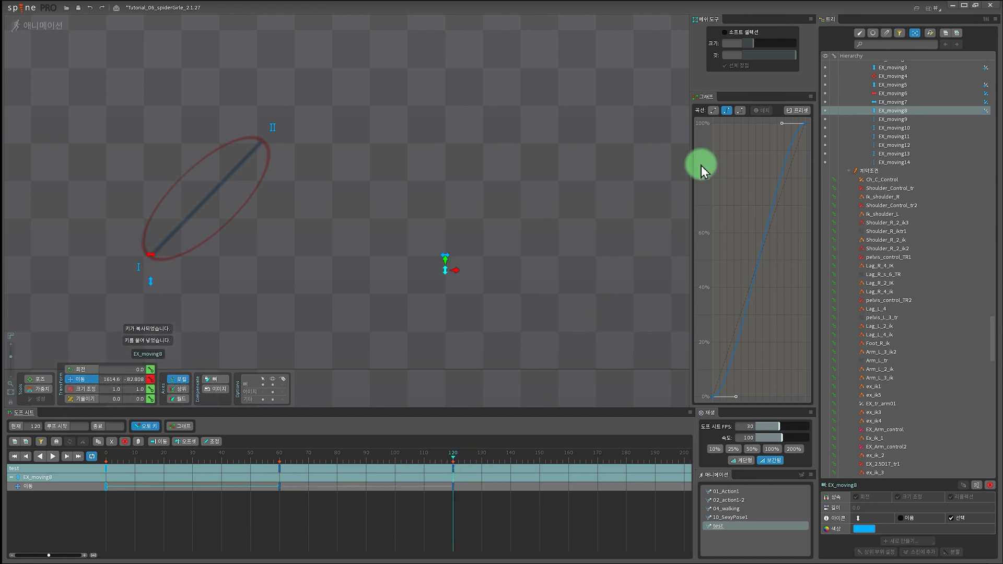
pyautogui.moveTo(493, 502); pyautogui.dragTo(11, 488)
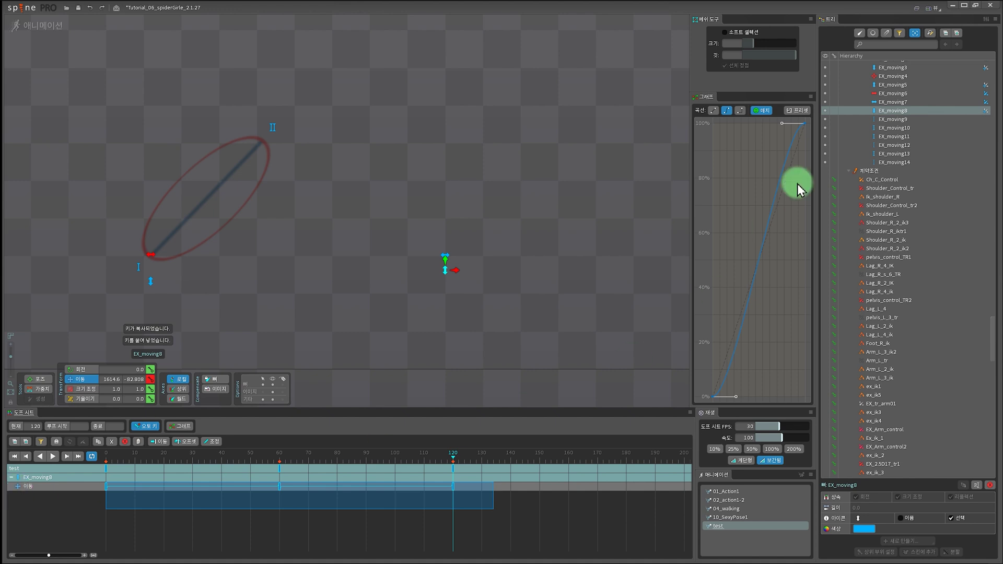
pyautogui.click(713, 111)
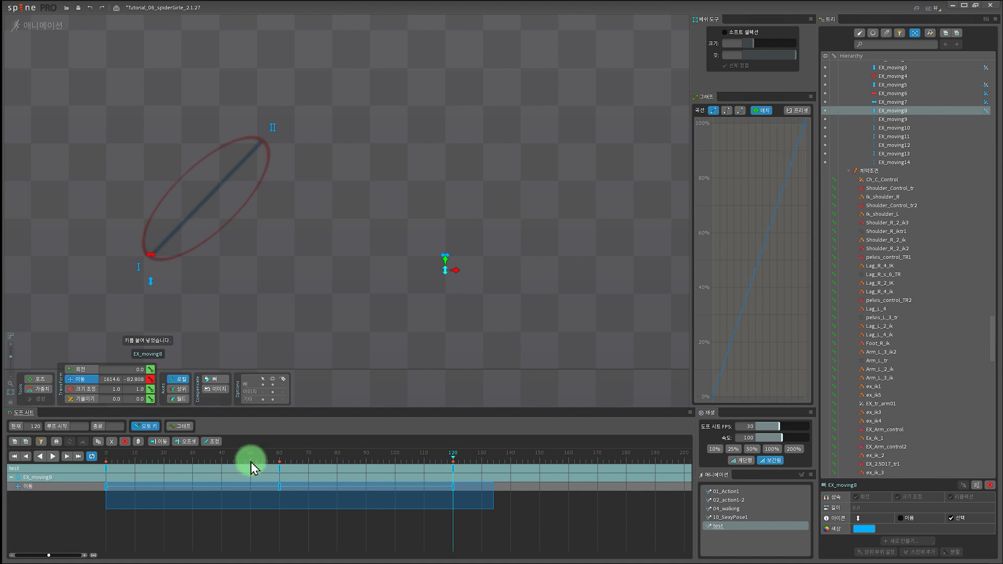
# - Key EX_moving7's translation at frame 0 and move the bone horizontally to about X 1911 at frame 60
pyautogui.click(448, 260)
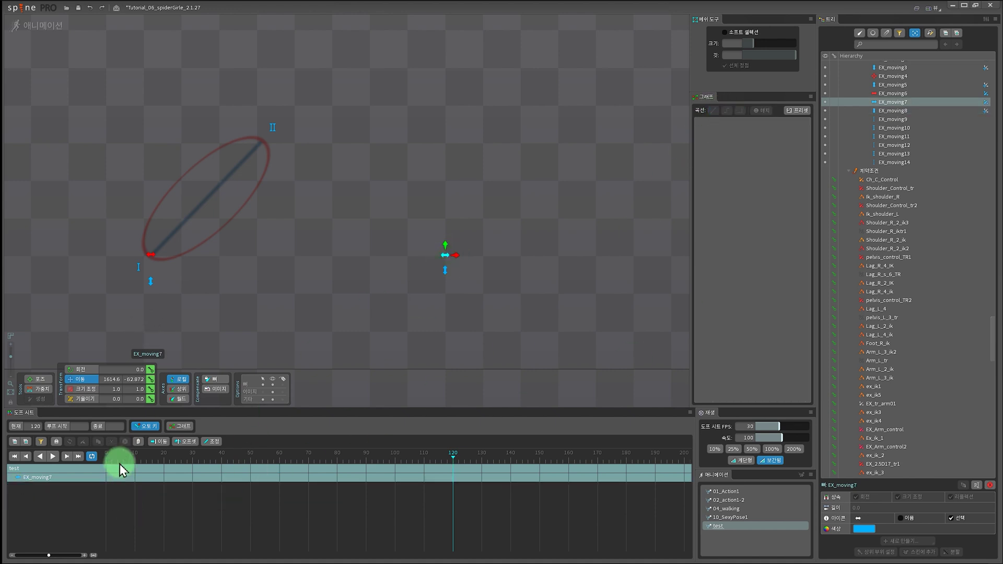
pyautogui.click(151, 379)
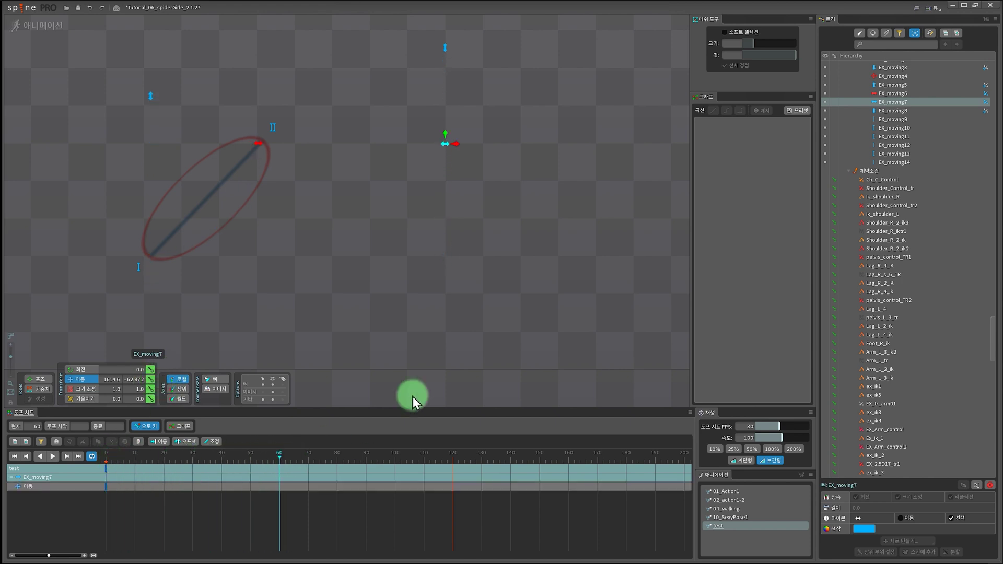
pyautogui.moveTo(459, 147); pyautogui.dragTo(603, 156)
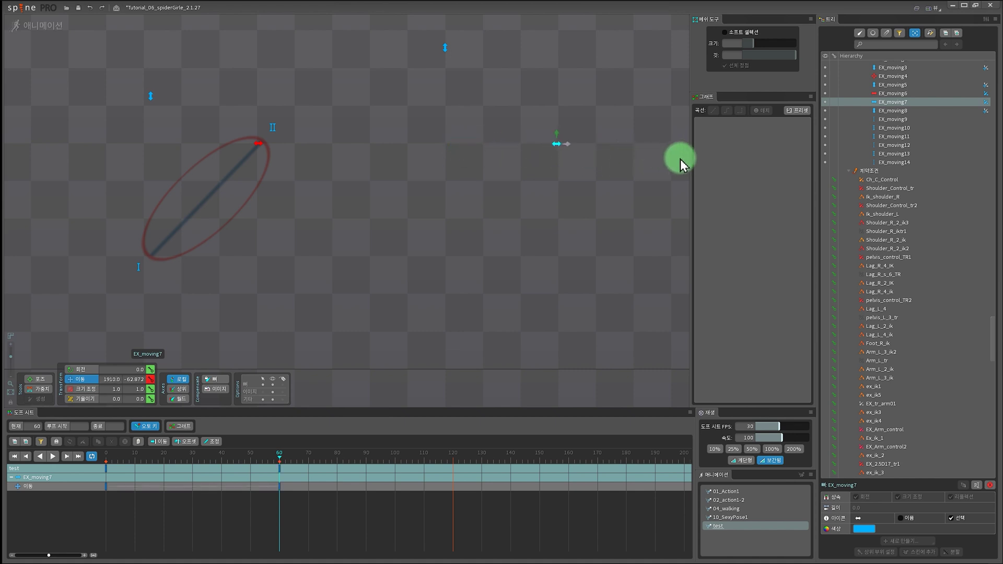
# - Copy EX_moving7's frame 0 translate key to frame 120 and check the curve of all its translate keys
pyautogui.click(108, 489)
pyautogui.hotkey('ctrl', 'c')
pyautogui.click(452, 466)
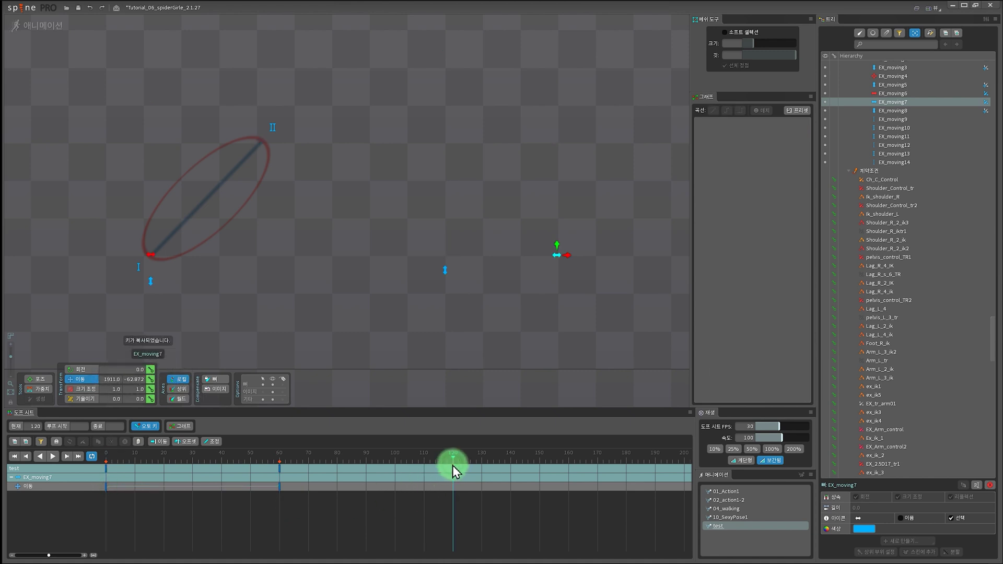
pyautogui.hotkey('ctrl', 'v')
pyautogui.moveTo(470, 506); pyautogui.dragTo(79, 483)
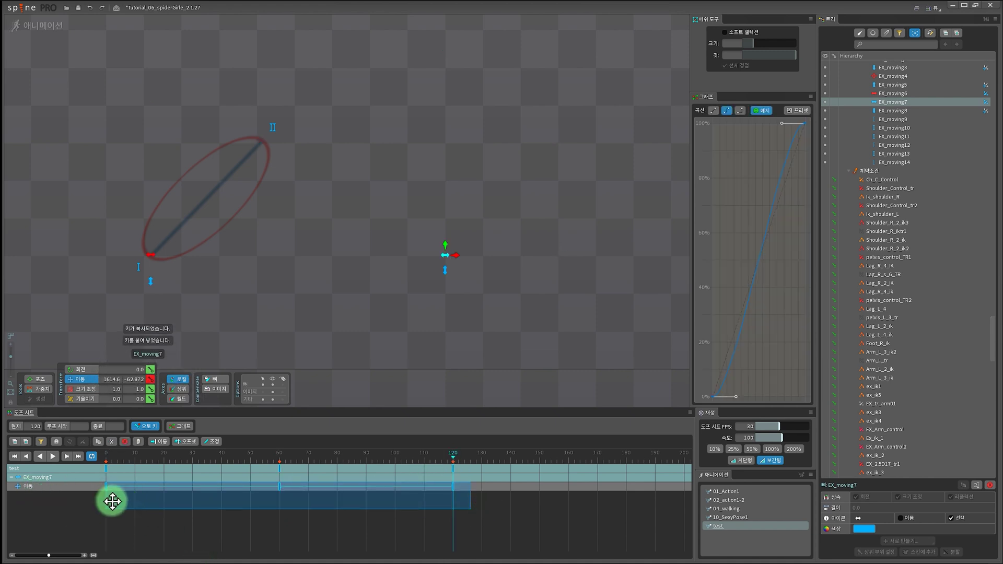
pyautogui.click(133, 543)
# - Shape the Bezier curve of EX_moving7's frame 0 key into a slow start and steep finish, with the end handle at about 40%
pyautogui.click(107, 487)
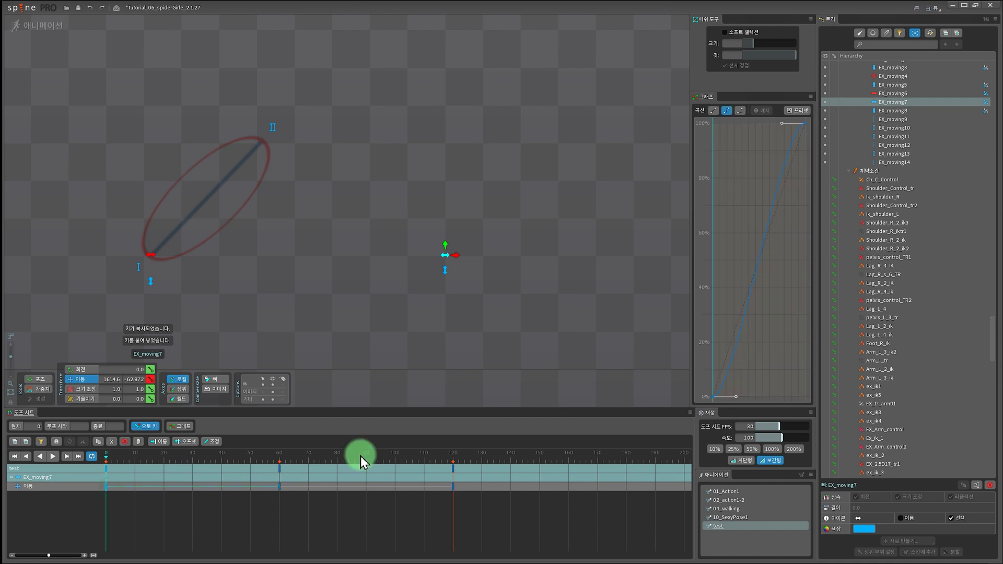
pyautogui.moveTo(733, 399); pyautogui.dragTo(798, 395)
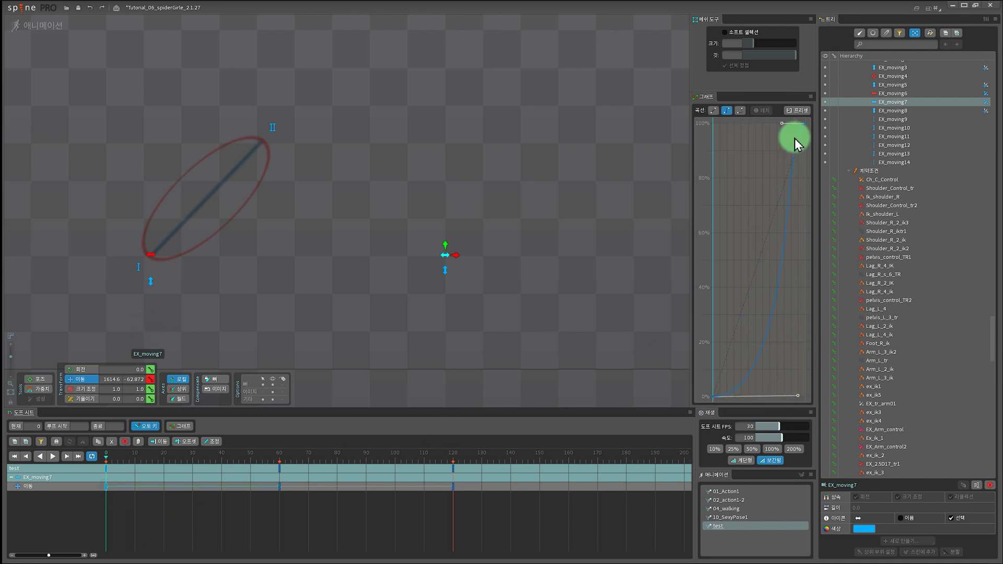
pyautogui.moveTo(783, 126); pyautogui.dragTo(825, 289)
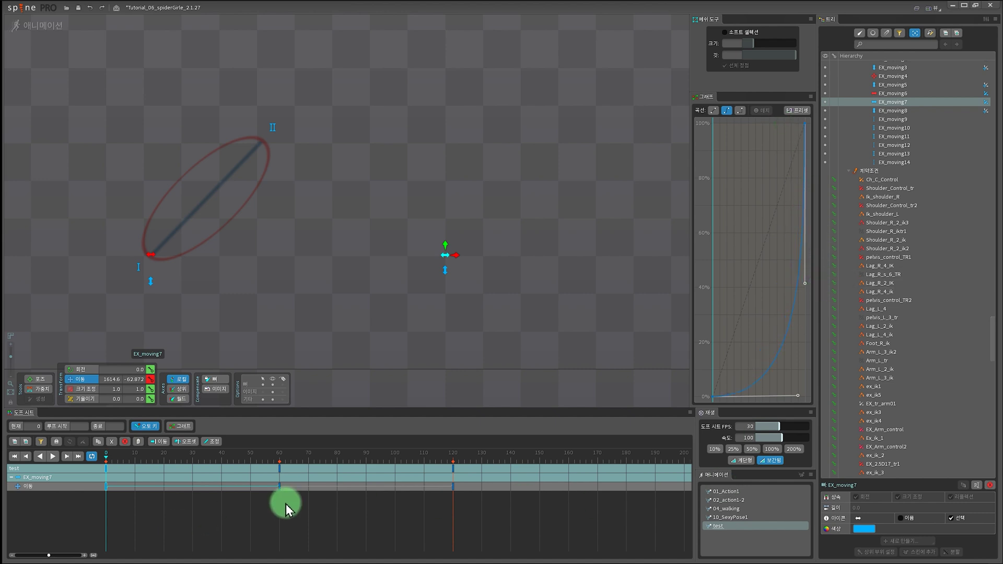
# - Give EX_moving7's frame 60 key a slow-start, steep-finish curve with the end handle at about 20%, and play the animation from frame 0
pyautogui.click(280, 488)
pyautogui.moveTo(782, 123); pyautogui.dragTo(823, 354)
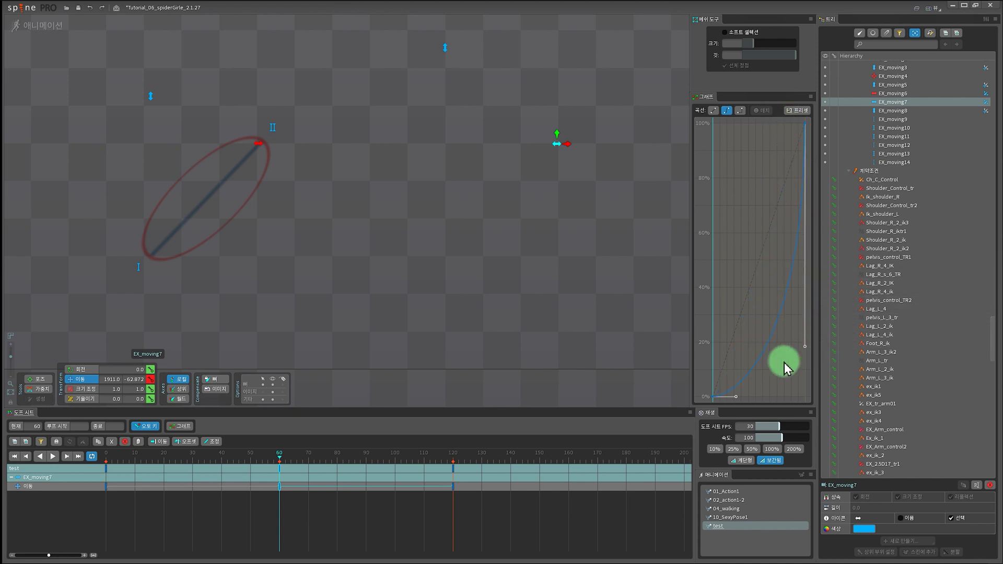
pyautogui.moveTo(741, 397); pyautogui.dragTo(793, 366)
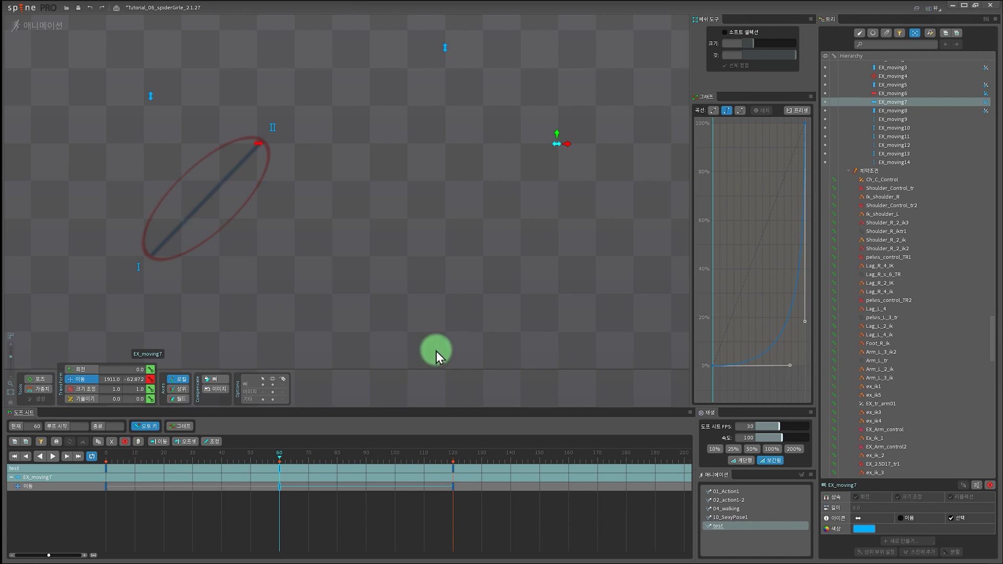
pyautogui.moveTo(280, 459); pyautogui.dragTo(82, 457)
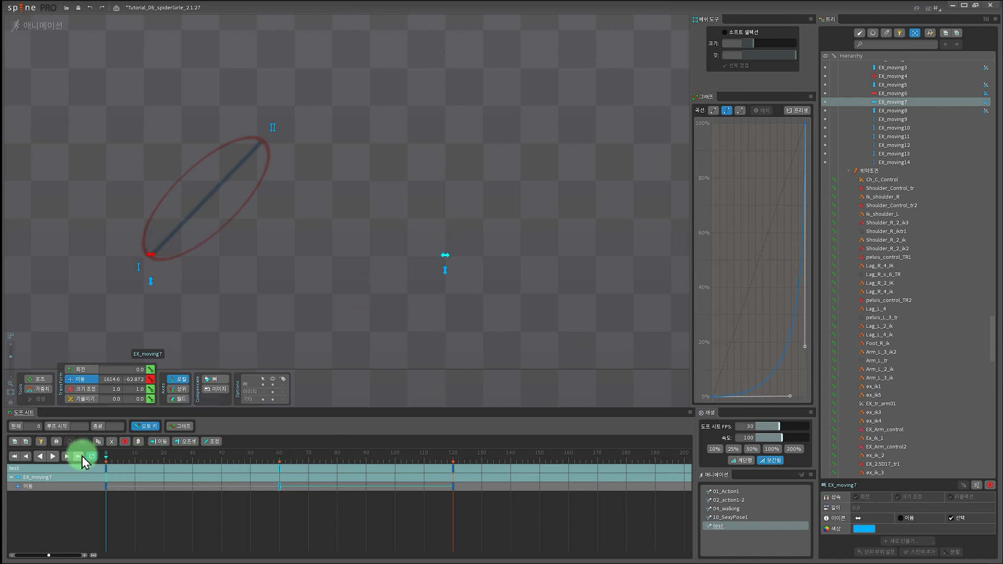
pyautogui.press('space')
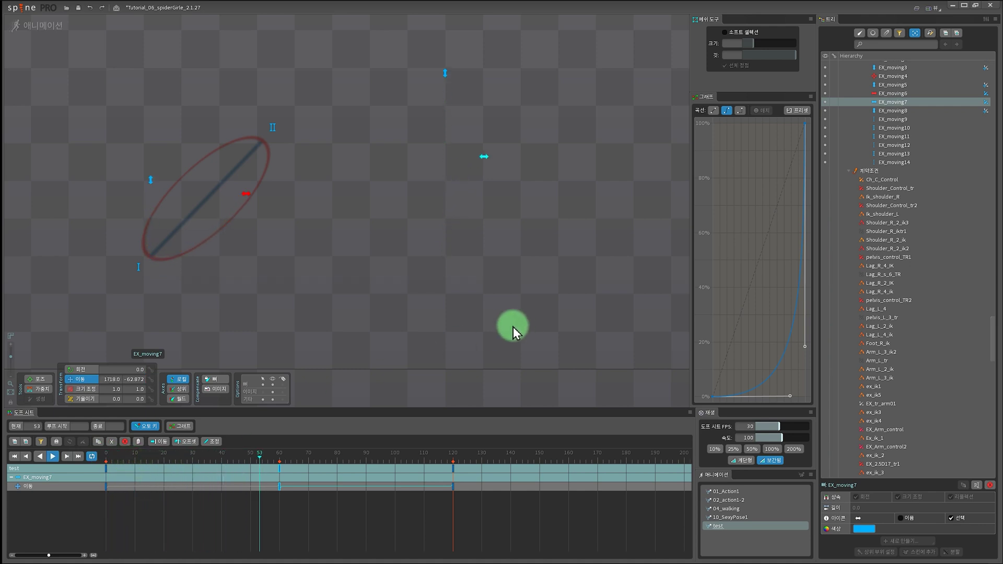